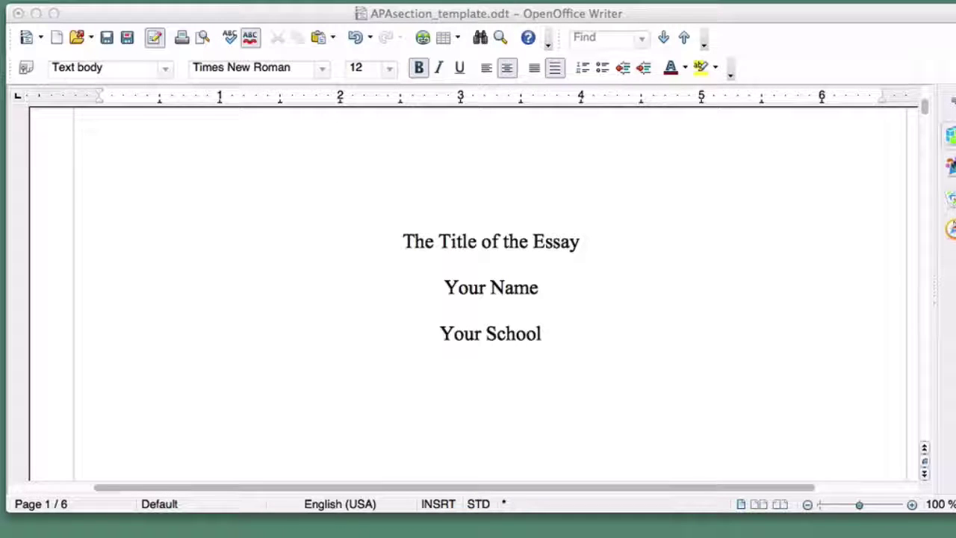
# Examine how the template formats its section headings, from level one through level five
pyautogui.scroll(-5, 762, 394)
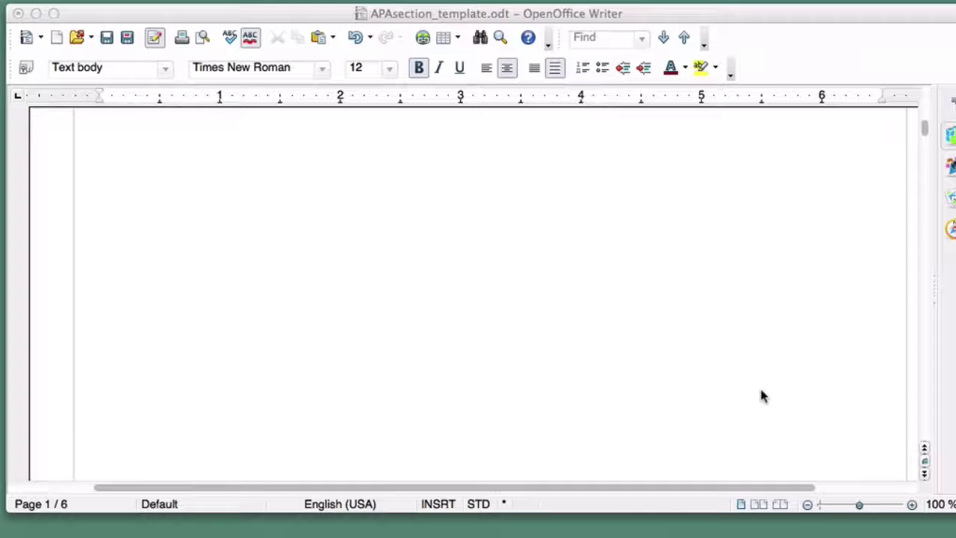
pyautogui.scroll(-15, 761, 396)
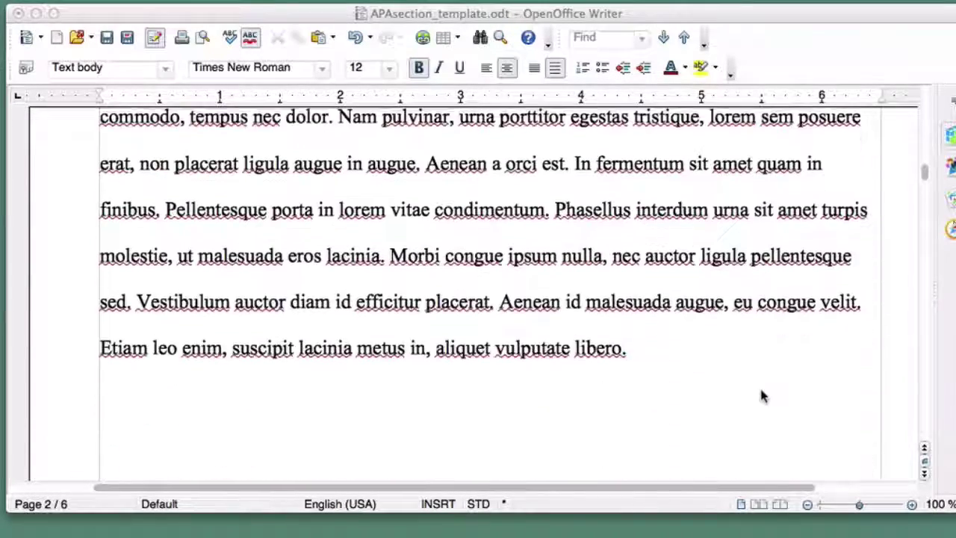
pyautogui.scroll(-10, 762, 396)
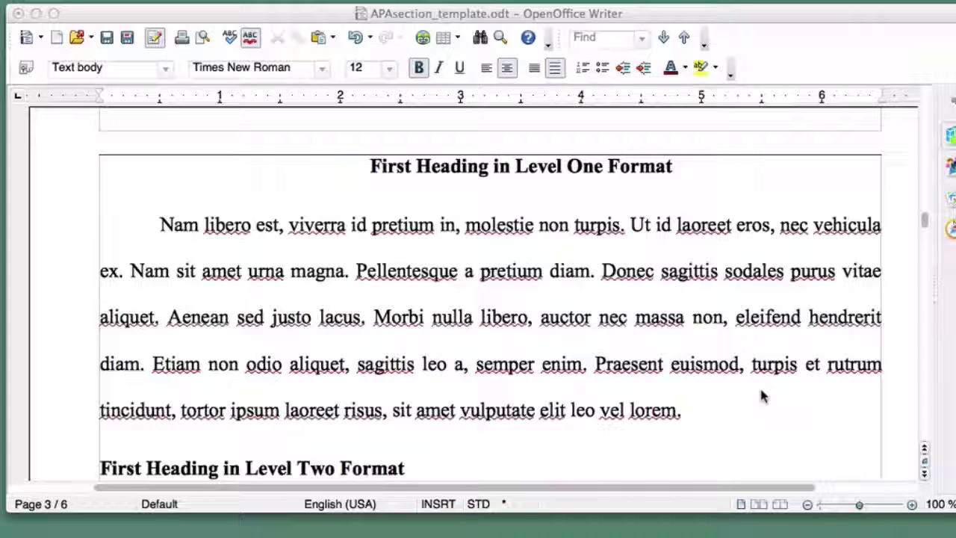
pyautogui.scroll(-1, 762, 396)
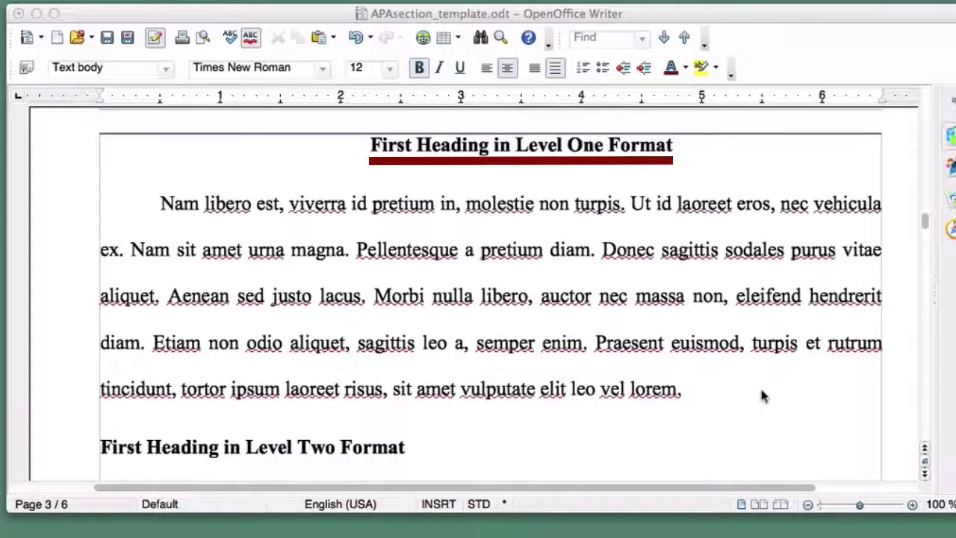
pyautogui.scroll(-15, 762, 396)
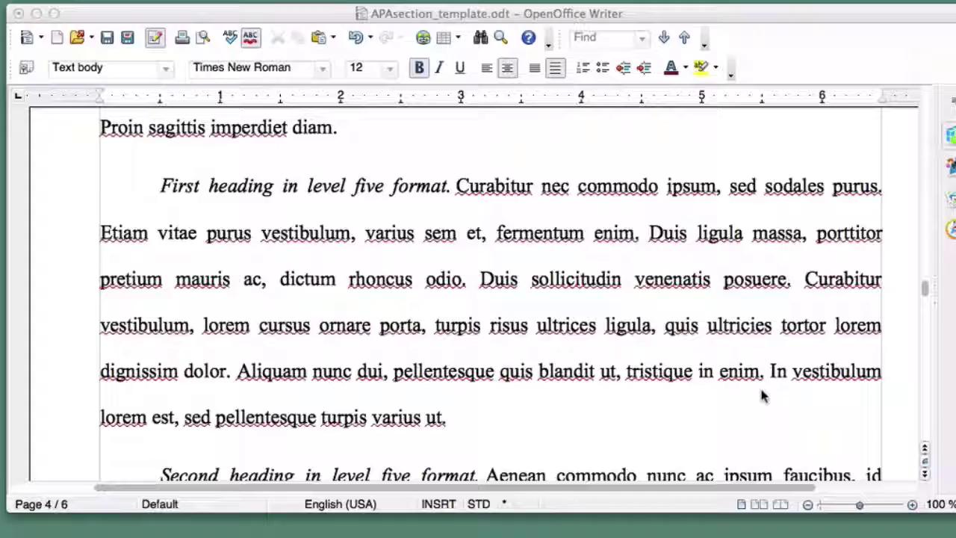
pyautogui.scroll(15, 762, 397)
pyautogui.hscroll(-2, 762, 397)
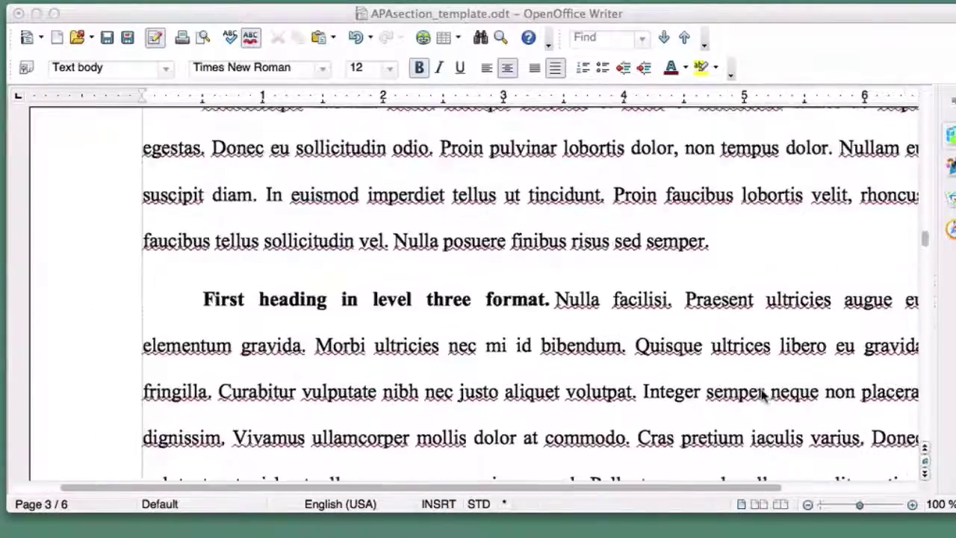
pyautogui.scroll(8, 762, 397)
pyautogui.hscroll(1, 762, 396)
pyautogui.scroll(-3, 762, 396)
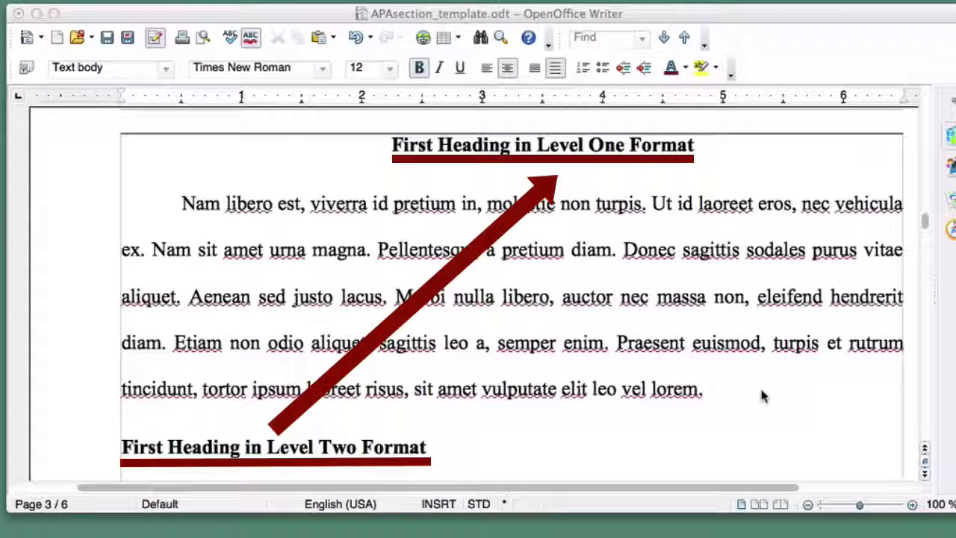
pyautogui.scroll(-2, 762, 396)
pyautogui.scroll(-6, 763, 396)
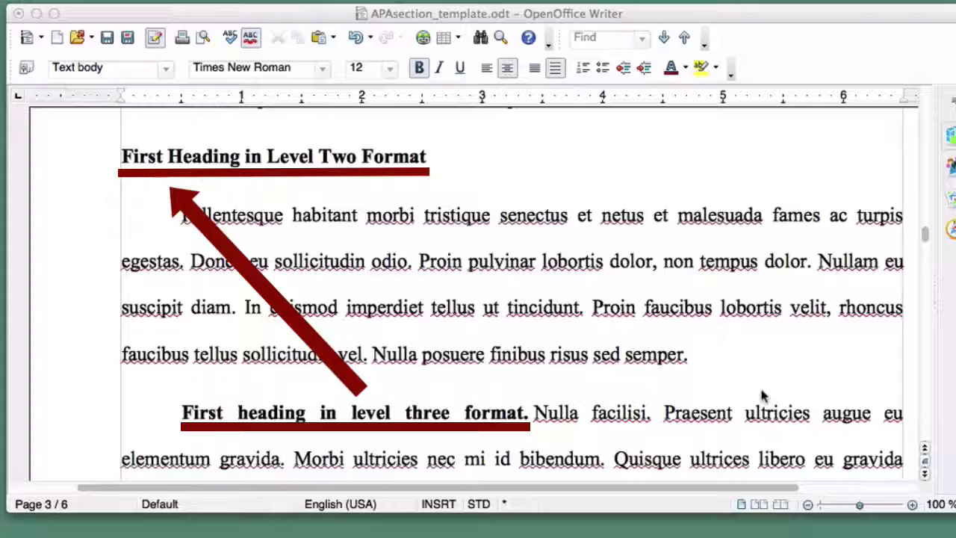
pyautogui.scroll(-15, 762, 395)
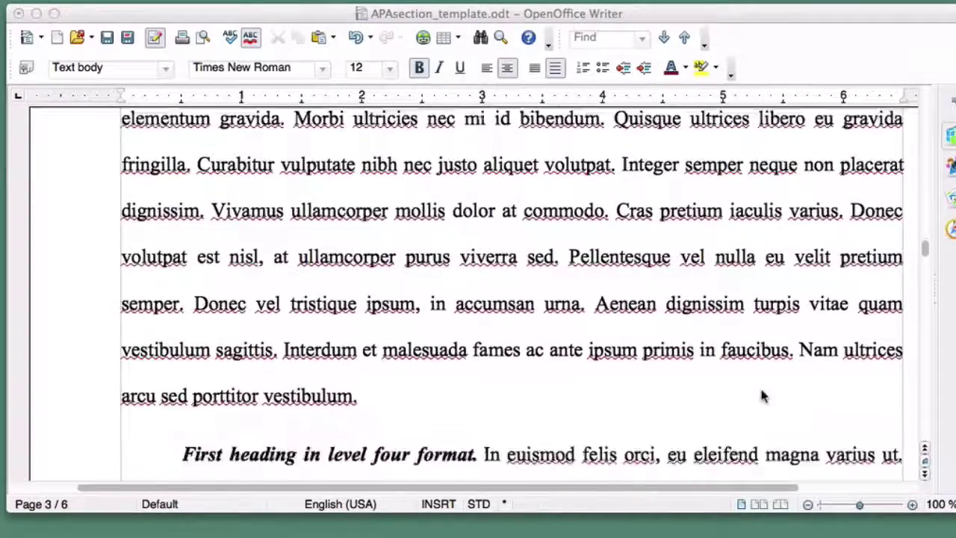
pyautogui.scroll(-10, 762, 395)
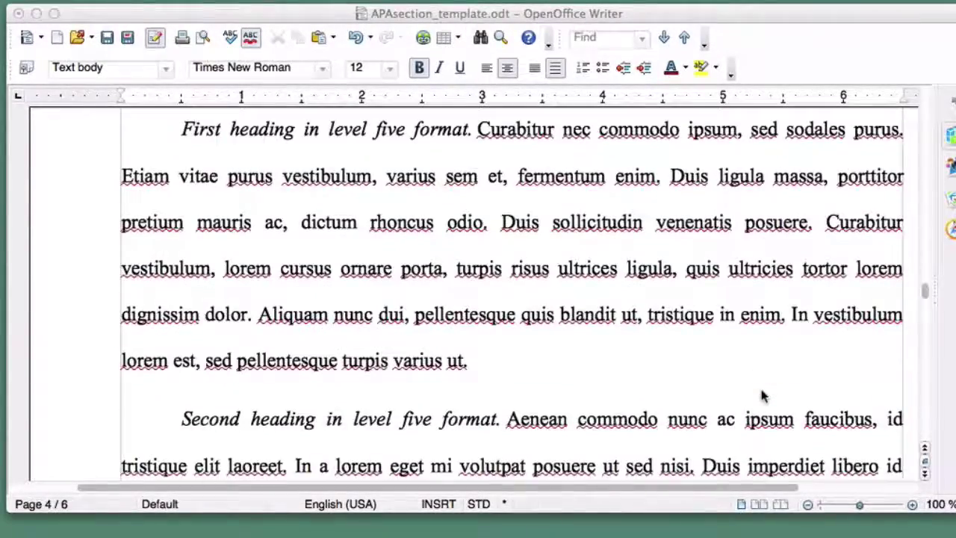
# Set the empty line above the introduction paragraph on page 2 to centered, bold text
pyautogui.scroll(1, 763, 396)
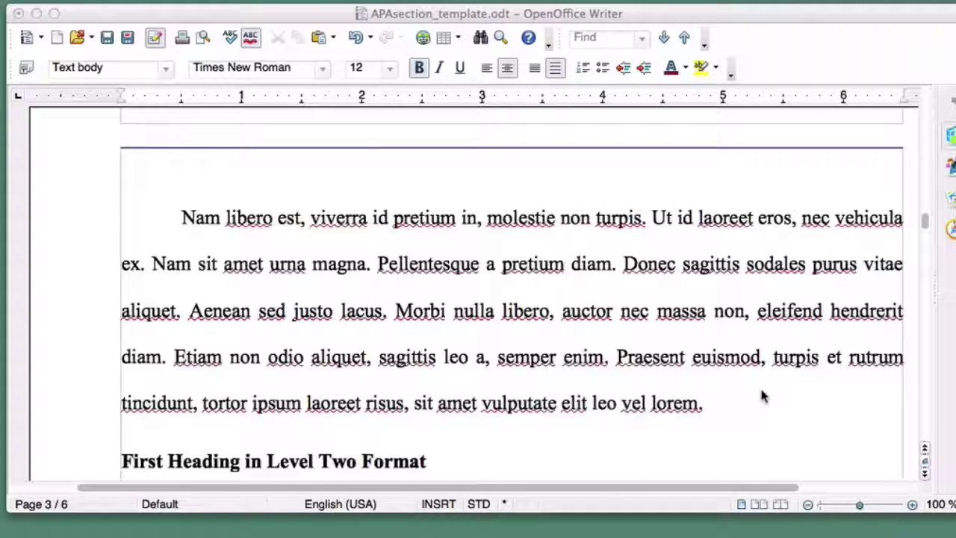
pyautogui.scroll(10, 761, 397)
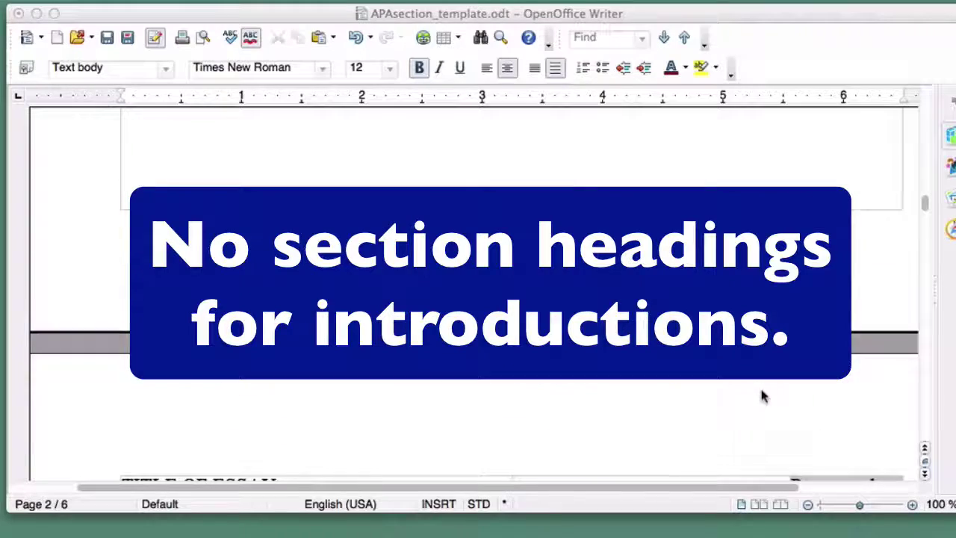
pyautogui.scroll(10, 762, 398)
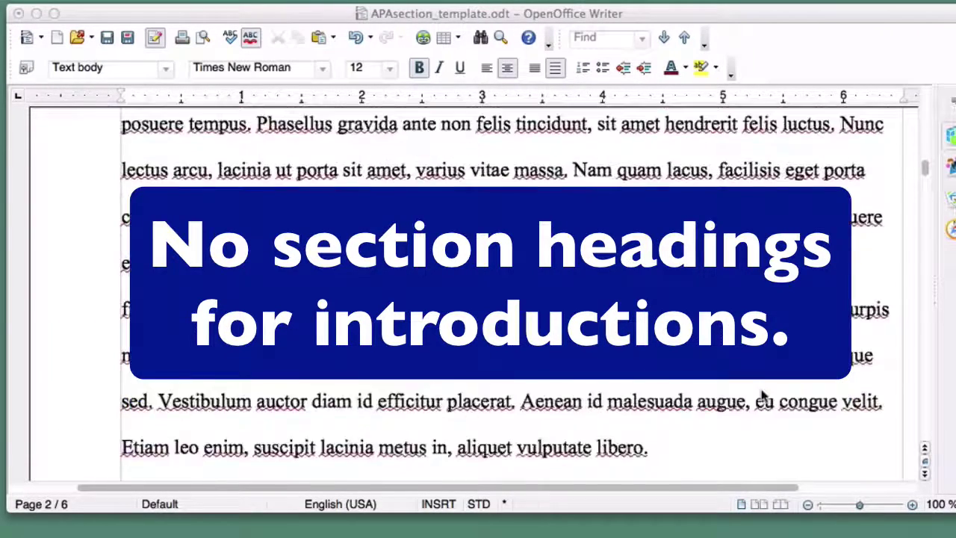
pyautogui.scroll(2, 762, 397)
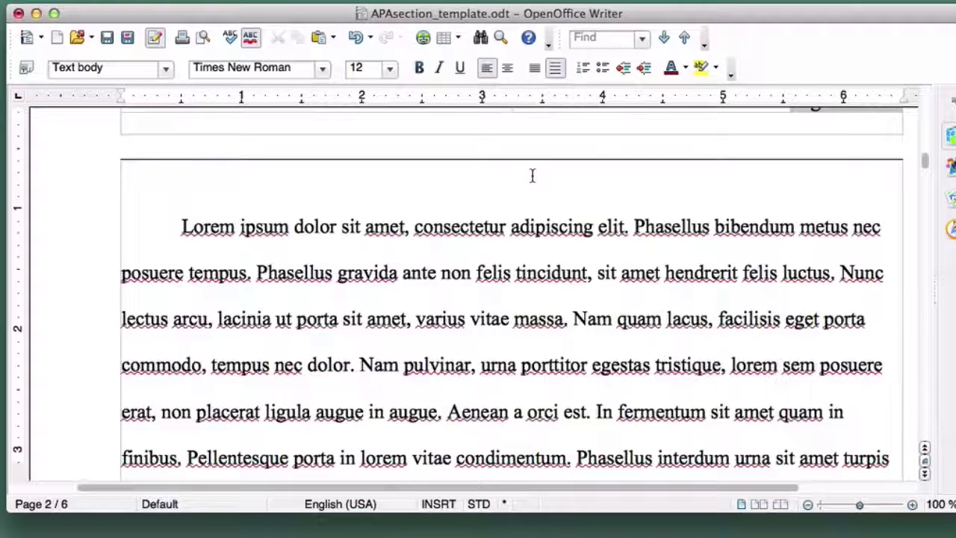
pyautogui.click(643, 192)
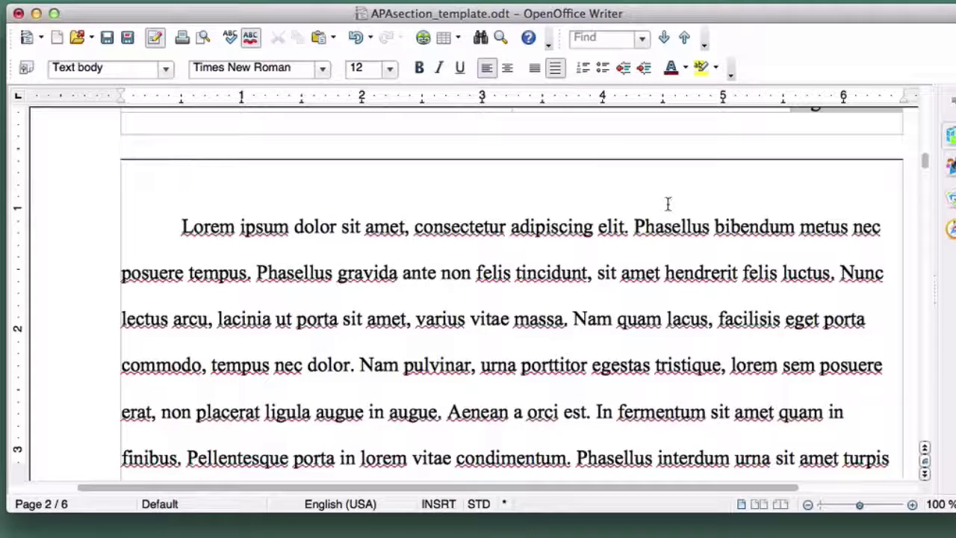
pyautogui.click(508, 68)
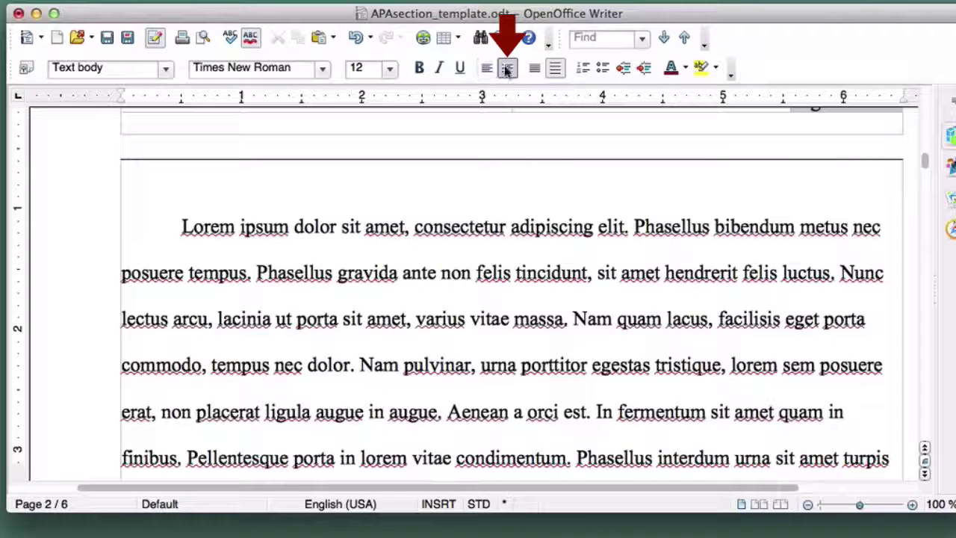
pyautogui.click(418, 70)
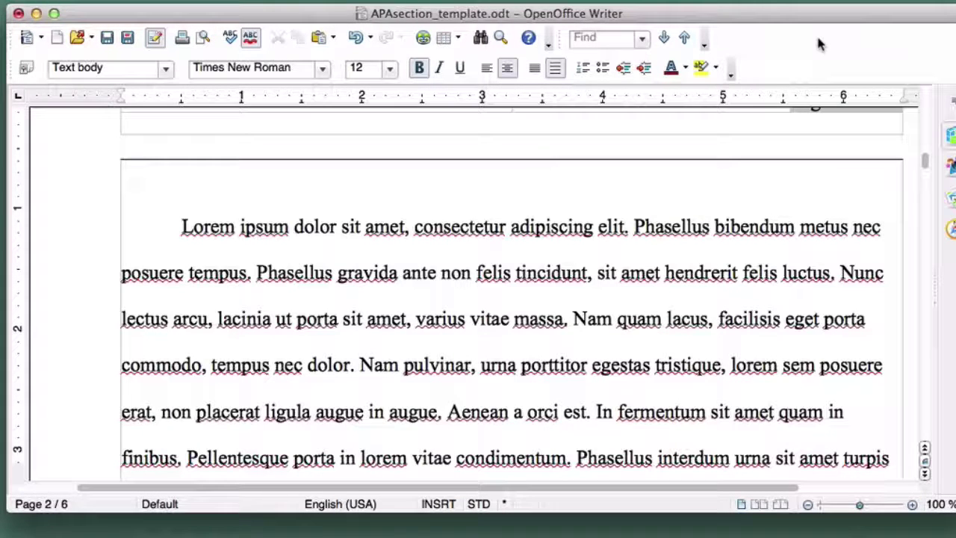
# Enter the heading "A Heading in Level One Format" on the empty line above the introduction
pyautogui.write('A hea')
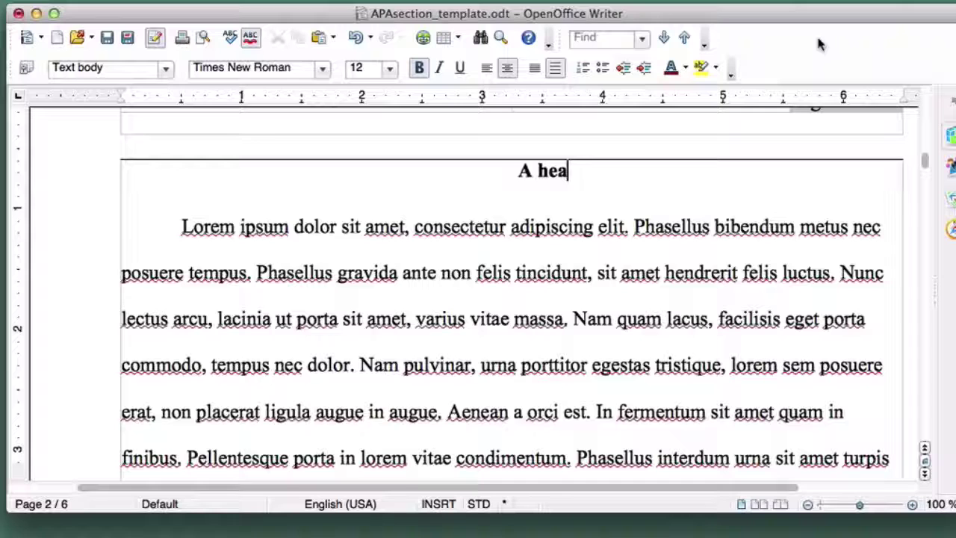
pyautogui.press('BackSpace')
pyautogui.press('BackSpace')
pyautogui.press('BackSpace')
pyautogui.write('Heading in Level One Format')
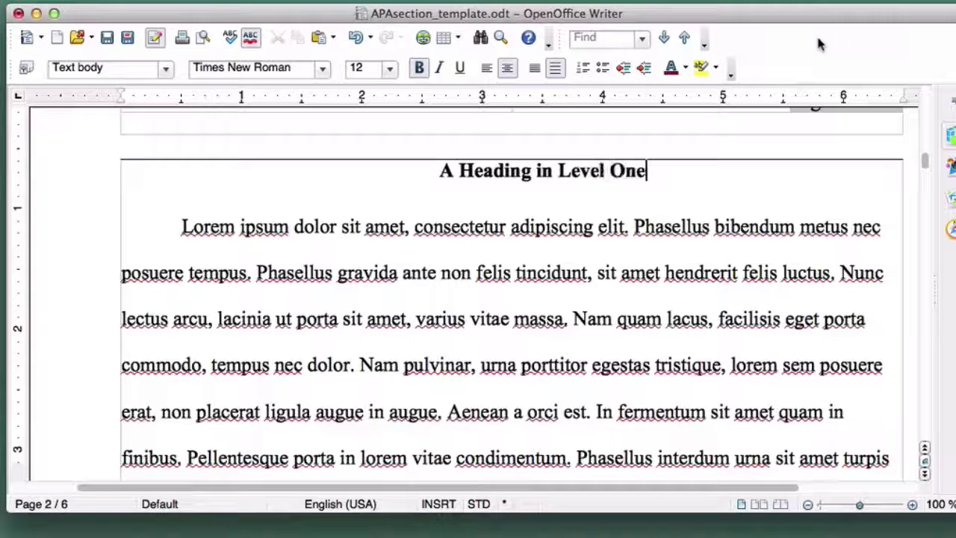
pyautogui.click(424, 69)
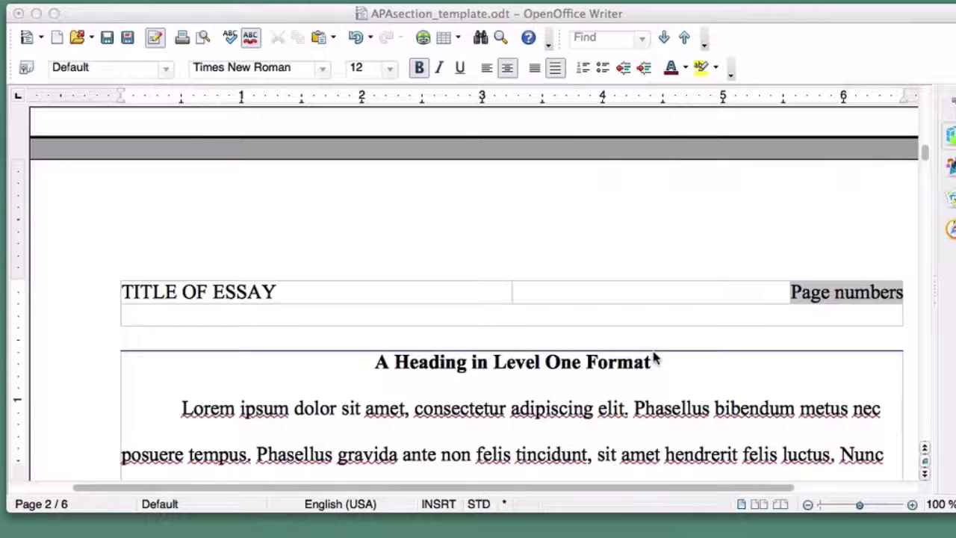
# Left-align the heading above the introduction and reword it as "A Heading in Level Two Format"
pyautogui.moveTo(651, 362); pyautogui.dragTo(368, 362)
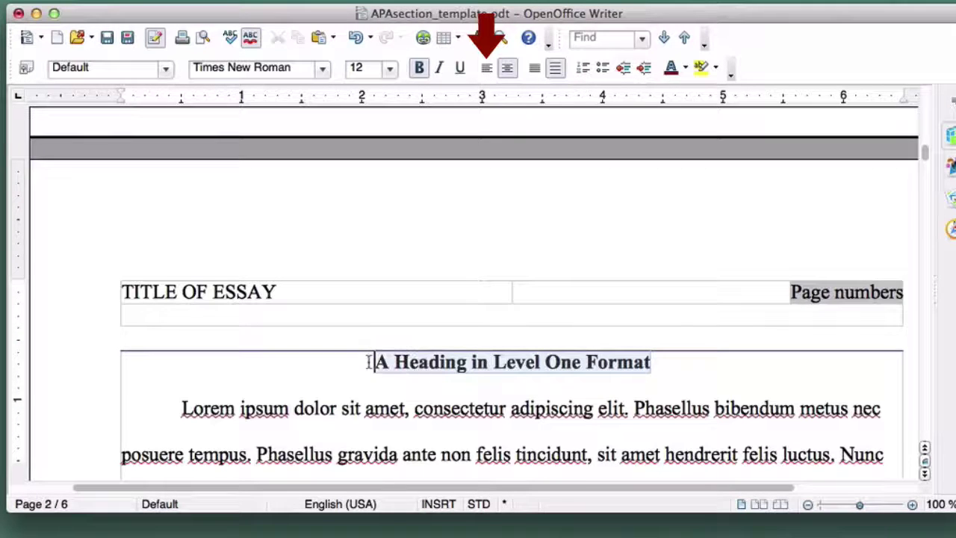
pyautogui.click(484, 69)
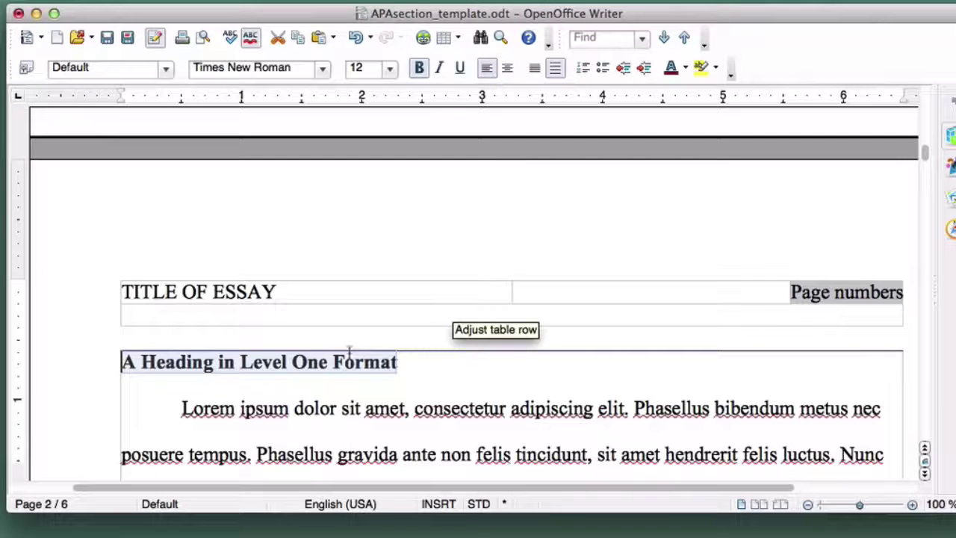
pyautogui.click(327, 363)
pyautogui.press('BackSpace')
pyautogui.press('BackSpace')
pyautogui.press('BackSpace')
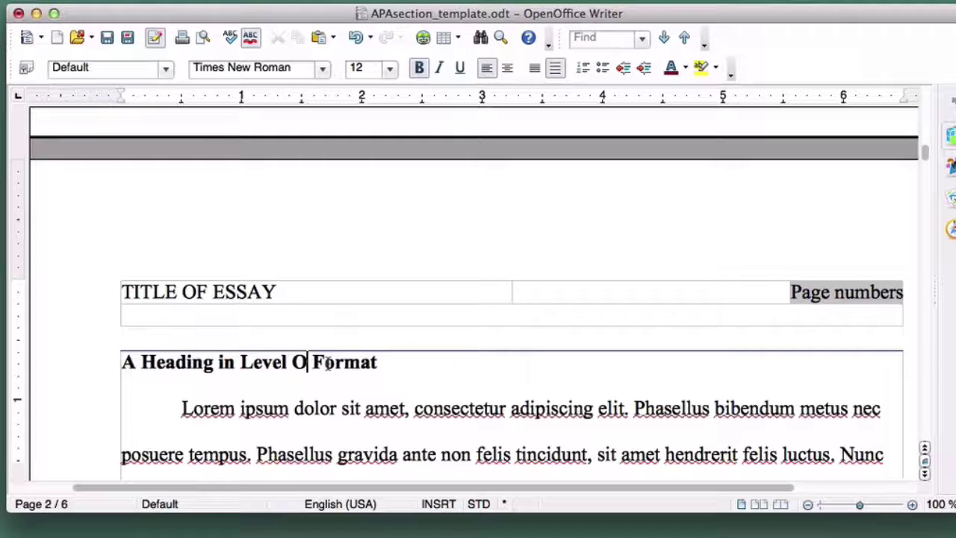
pyautogui.write('Two')
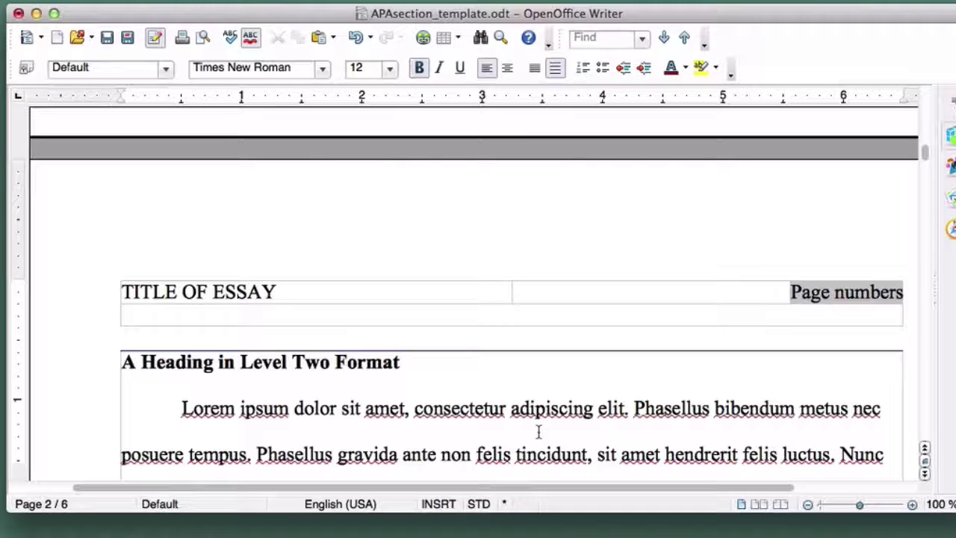
# Replace the word "Two" with "Three" in the heading above the introduction
pyautogui.scroll(-5, 538, 431)
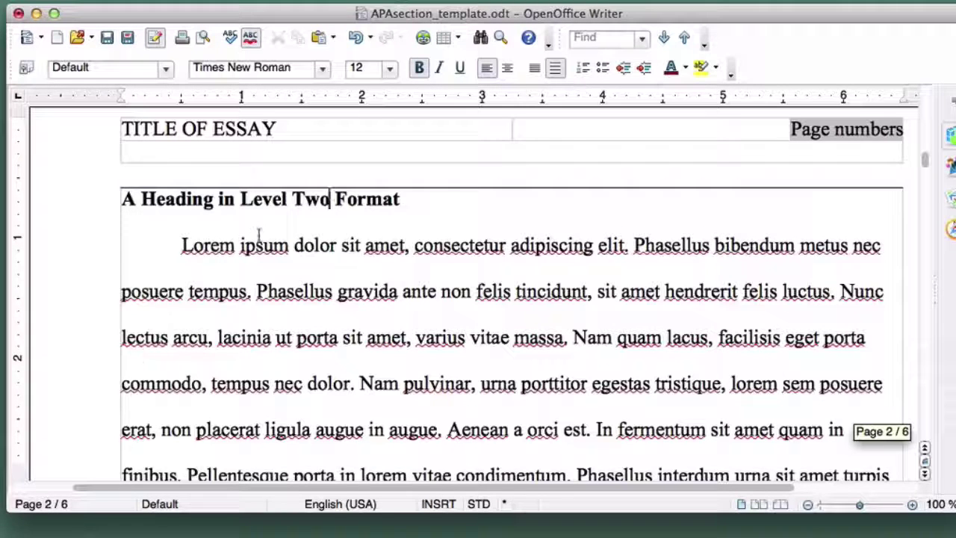
pyautogui.press('BackSpace')
pyautogui.press('BackSpace')
pyautogui.press('BackSpace')
pyautogui.write('Three')
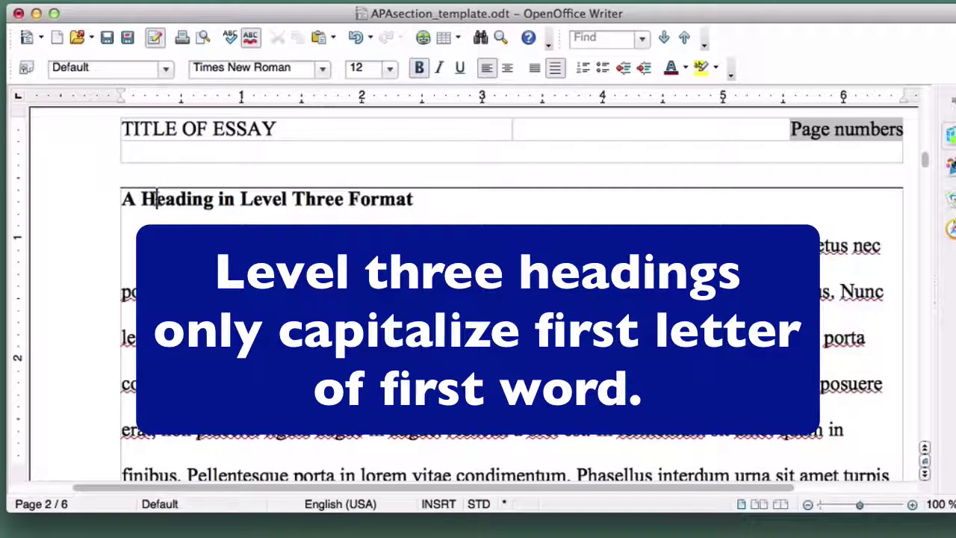
# Lowercase every heading word after "A" so it reads "A heading in level three format", and indent it by one tab
pyautogui.press('BackSpace')
pyautogui.write('h')
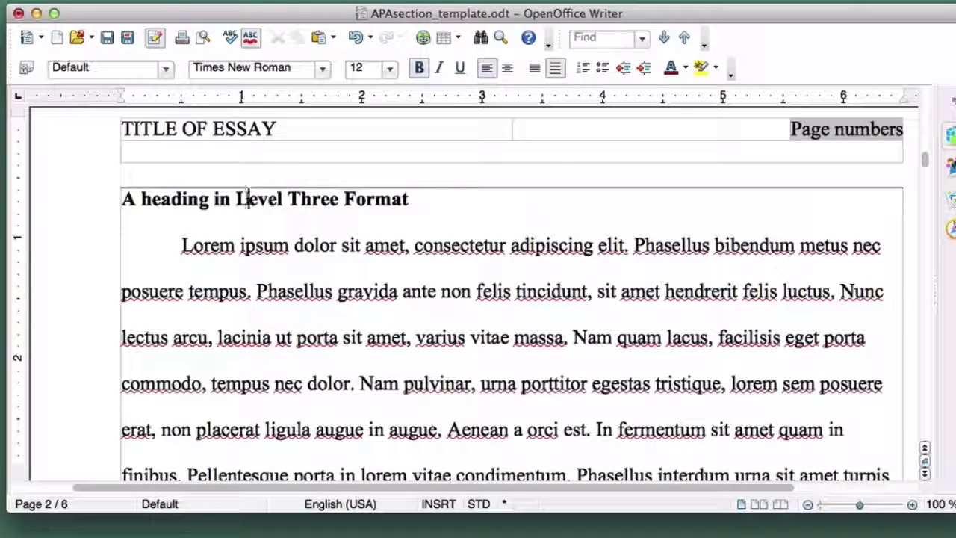
pyautogui.press('BackSpace')
pyautogui.write('l')
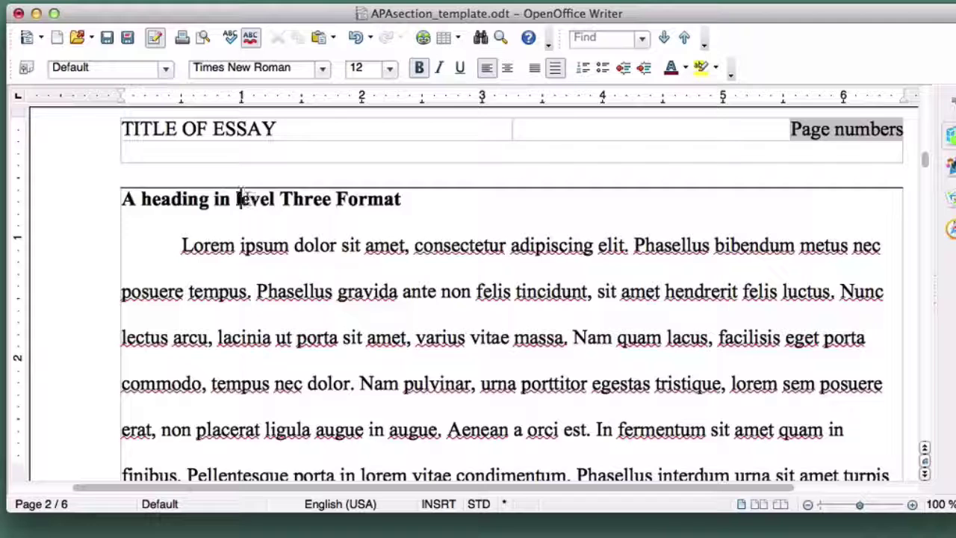
pyautogui.click(292, 199)
pyautogui.press('BackSpace')
pyautogui.write('t')
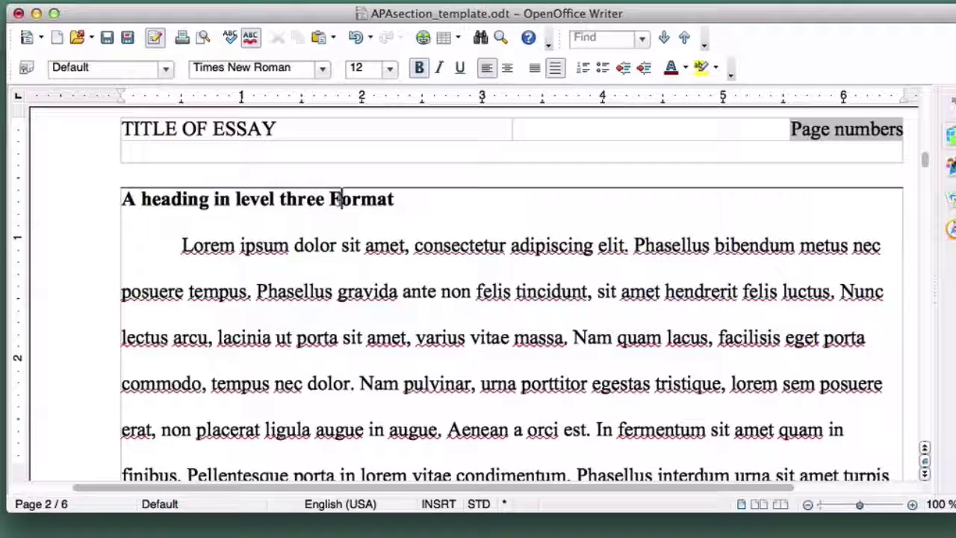
pyautogui.press('BackSpace')
pyautogui.write('f')
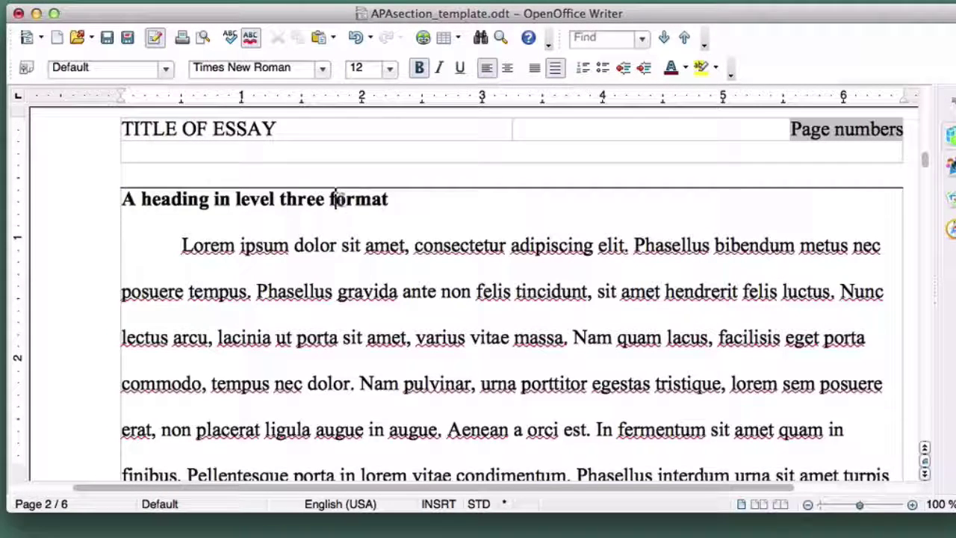
pyautogui.click(123, 199)
pyautogui.press('Tab')
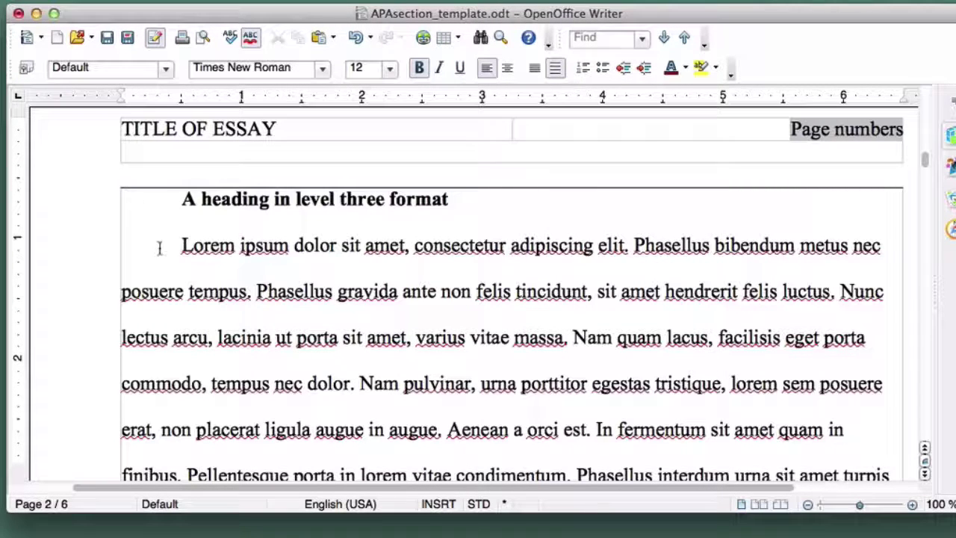
# End the level three heading with a period and run the introduction paragraph on after it, separated by two spaces
pyautogui.click(451, 199)
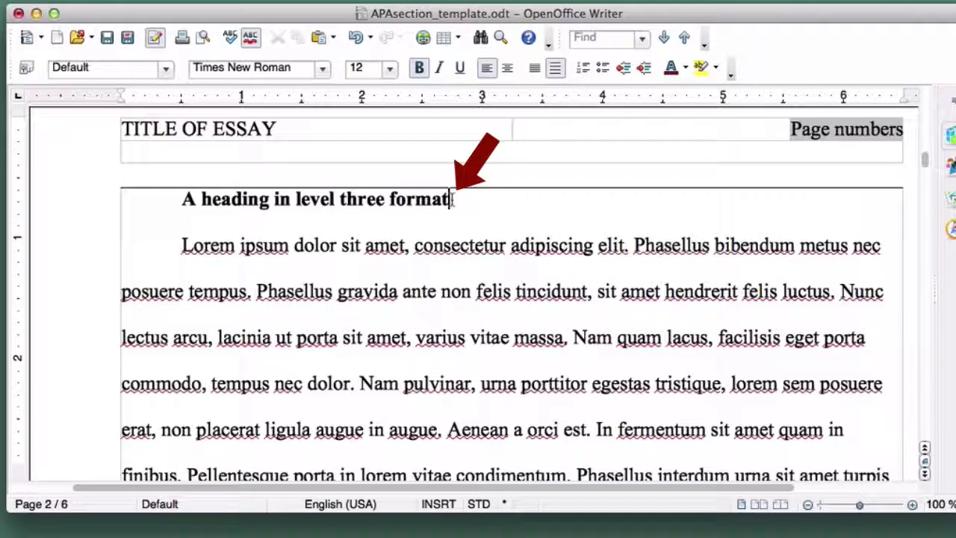
pyautogui.press('Right')
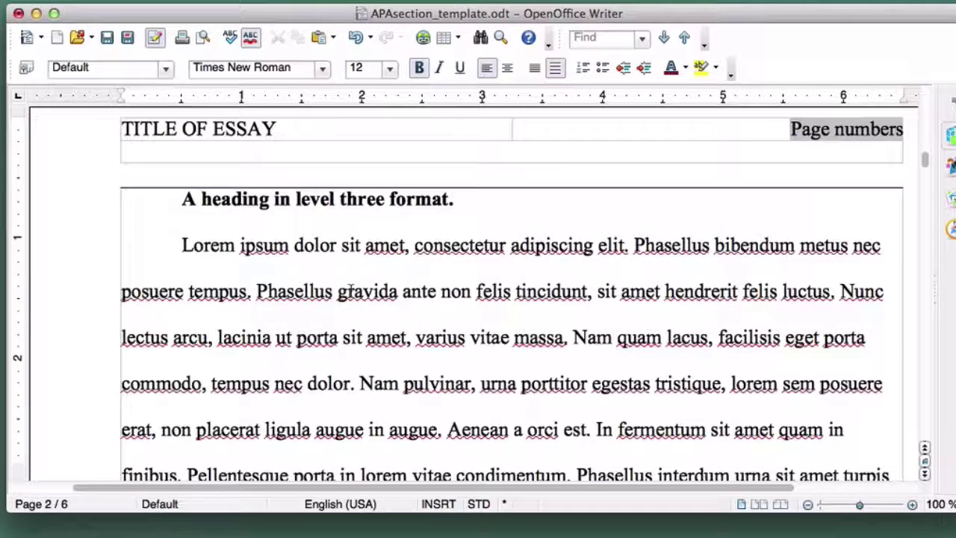
pyautogui.press('BackSpace')
pyautogui.press('BackSpace')
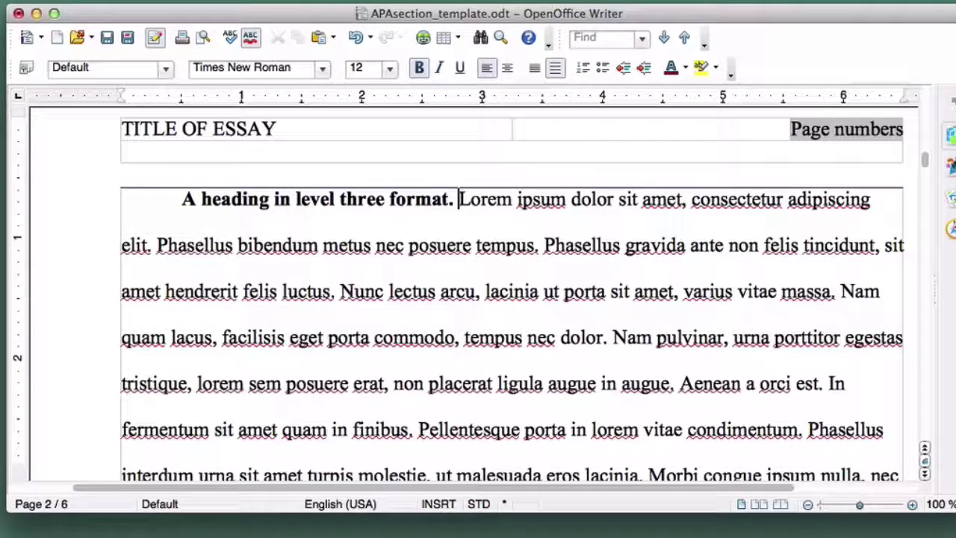
pyautogui.press('BackSpace')
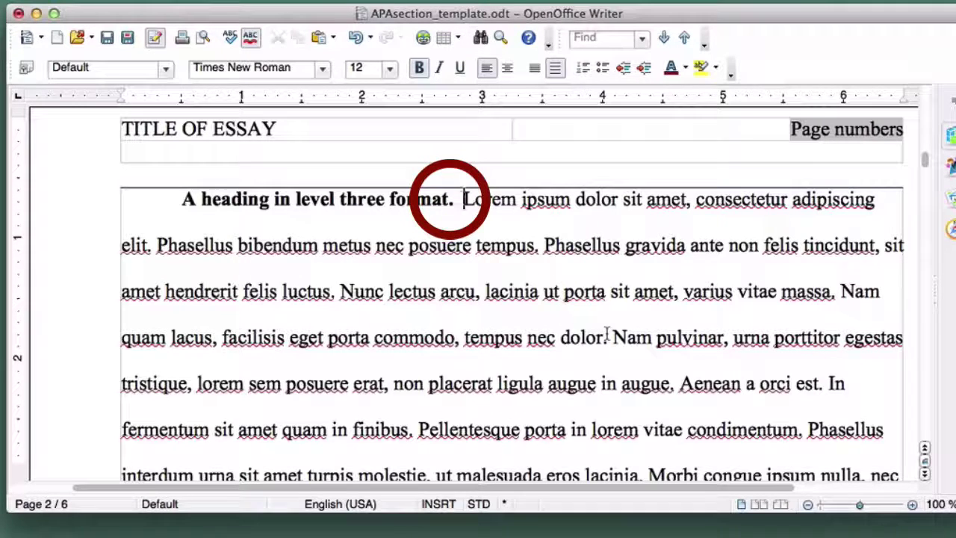
# Replace the word "three" with "four" in the run-in heading so it reads "A heading in level four format."
pyautogui.click(384, 200)
pyautogui.press('BackSpace')
pyautogui.press('BackSpace')
pyautogui.press('BackSpace')
pyautogui.press('BackSpace')
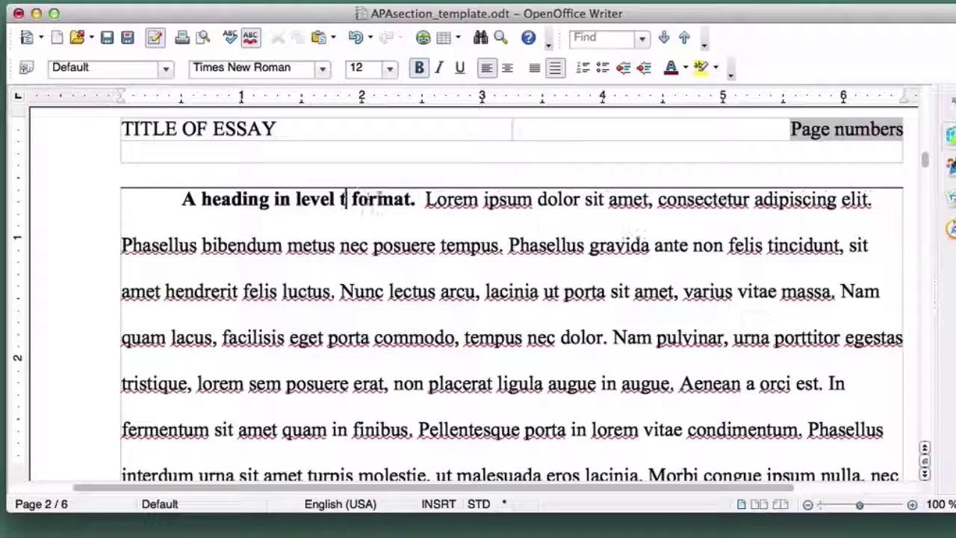
pyautogui.press('BackSpace')
pyautogui.write('four')
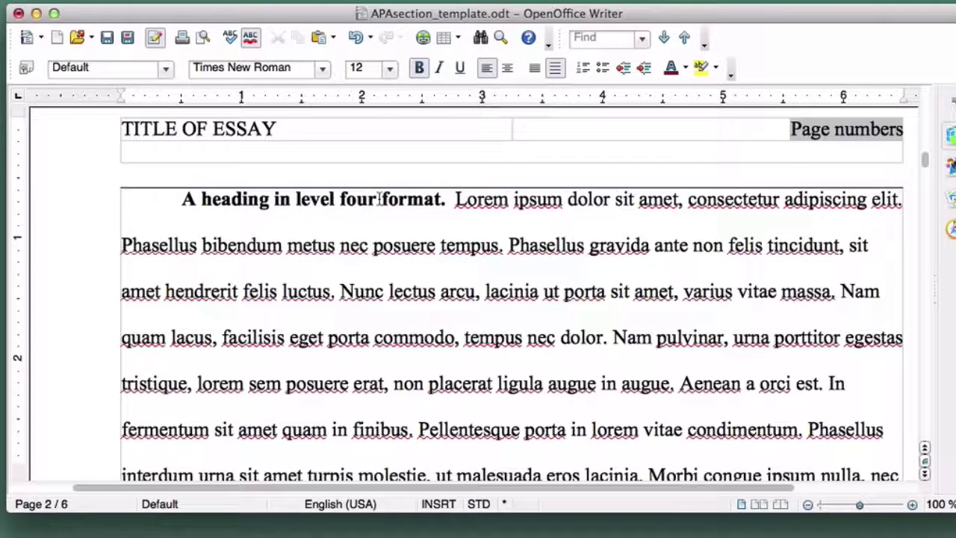
# Italicize the whole level four heading, including its period, while keeping it bold
pyautogui.click(448, 200)
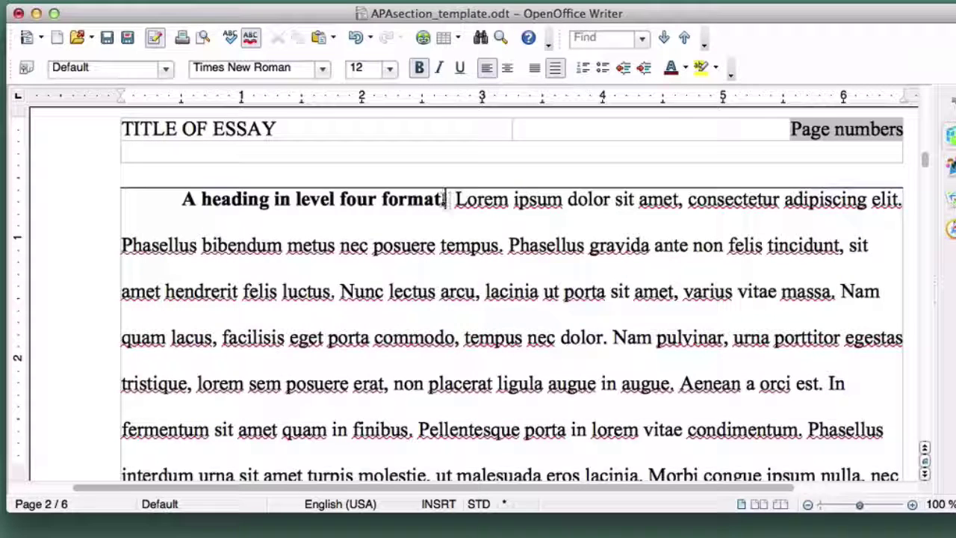
pyautogui.moveTo(447, 199); pyautogui.dragTo(181, 199)
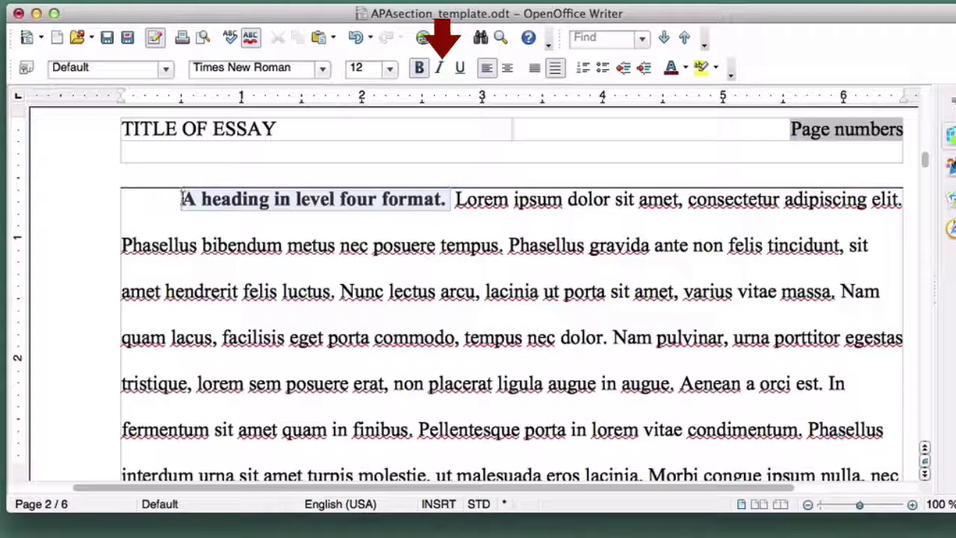
pyautogui.click(439, 71)
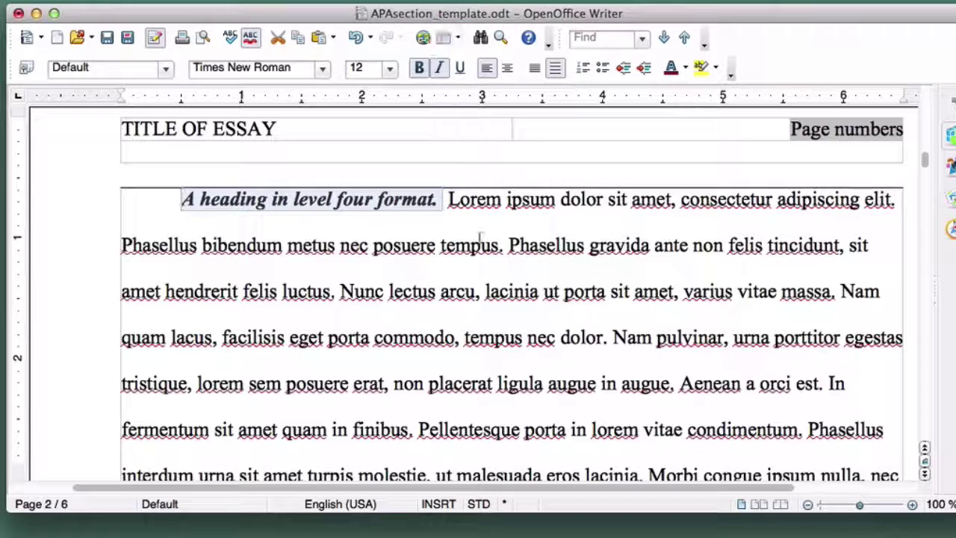
pyautogui.click(487, 277)
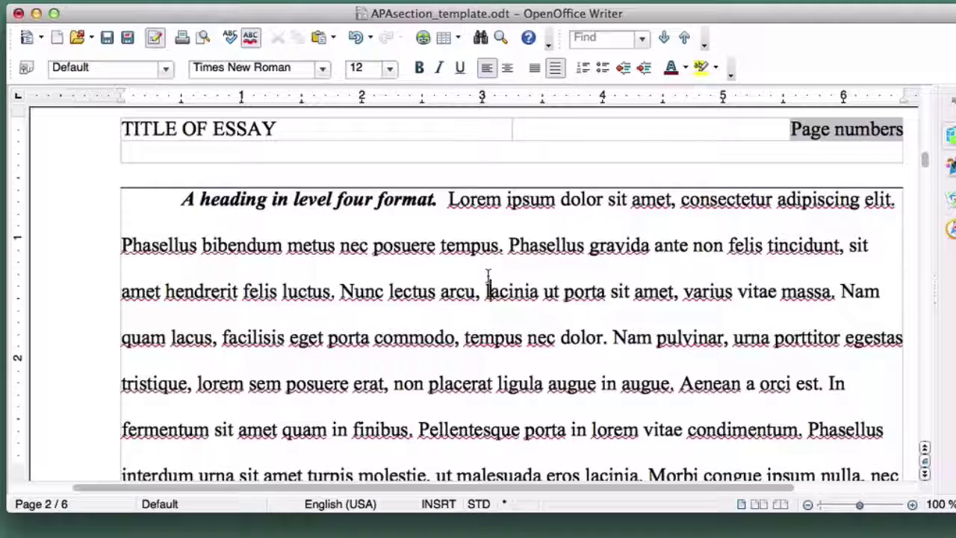
# Change the word "four" to "five" in the run-in heading so it reads "A heading in level five format."
pyautogui.click(439, 199)
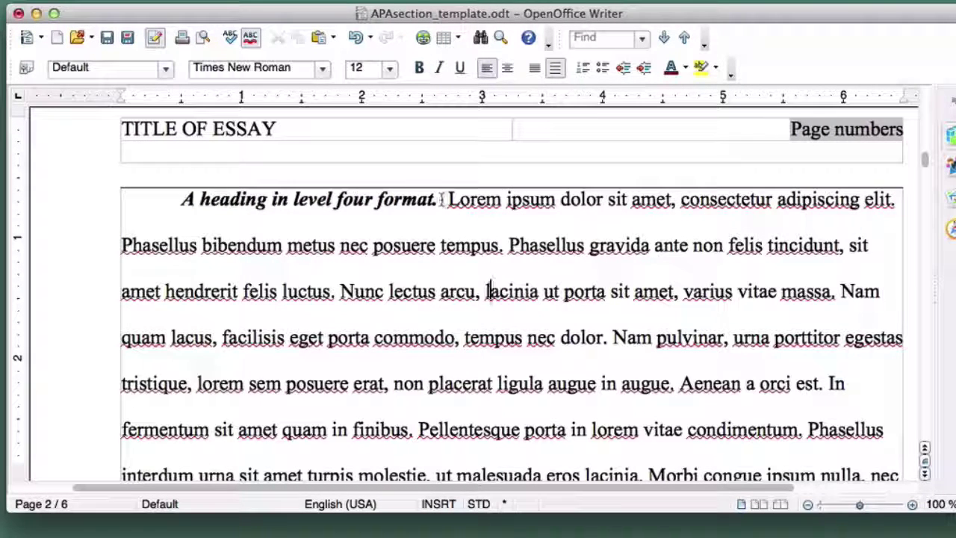
pyautogui.click(372, 198)
pyautogui.press('BackSpace')
pyautogui.press('BackSpace')
pyautogui.press('BackSpace')
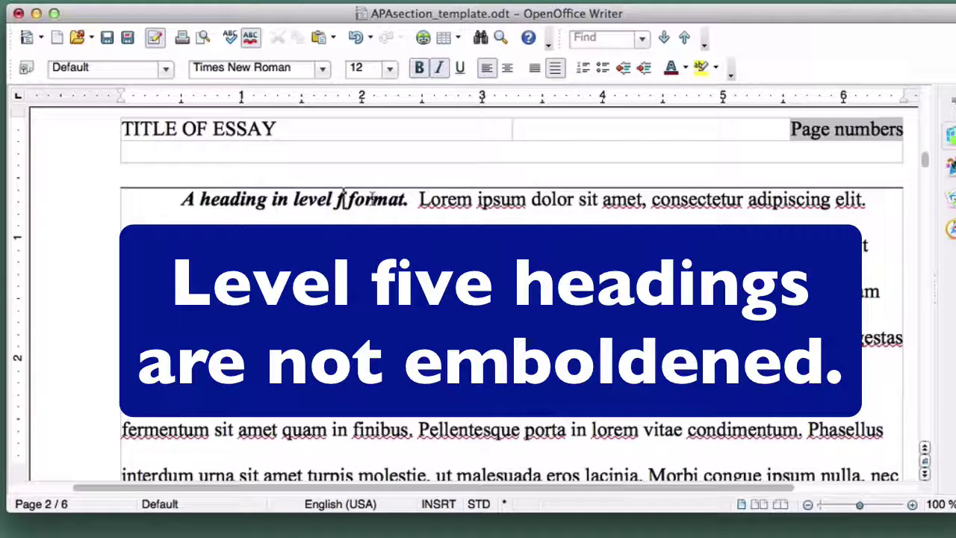
pyautogui.write('ive')
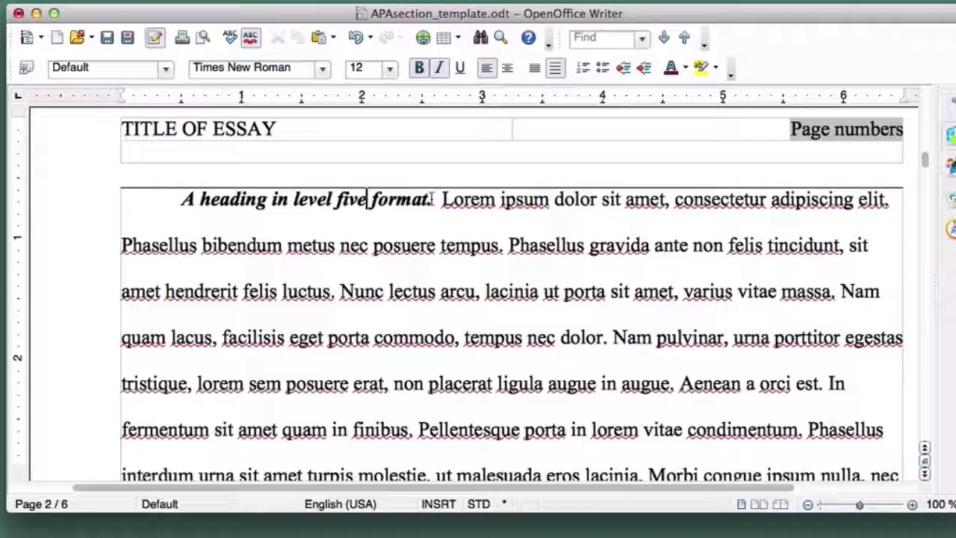
# Remove the bold formatting from the whole level five heading, including its period, leaving it in italics only
pyautogui.moveTo(433, 198); pyautogui.dragTo(181, 201)
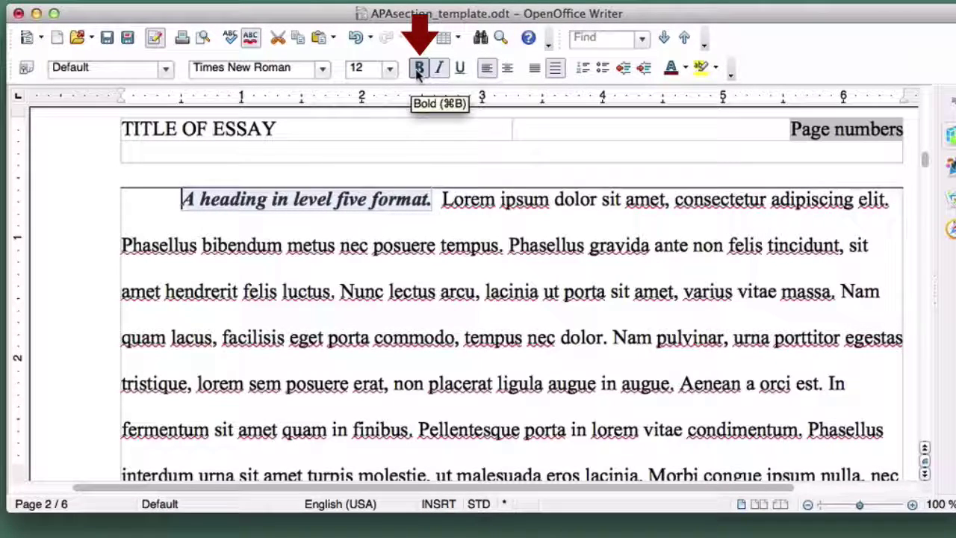
pyautogui.click(418, 69)
pyautogui.click(472, 293)
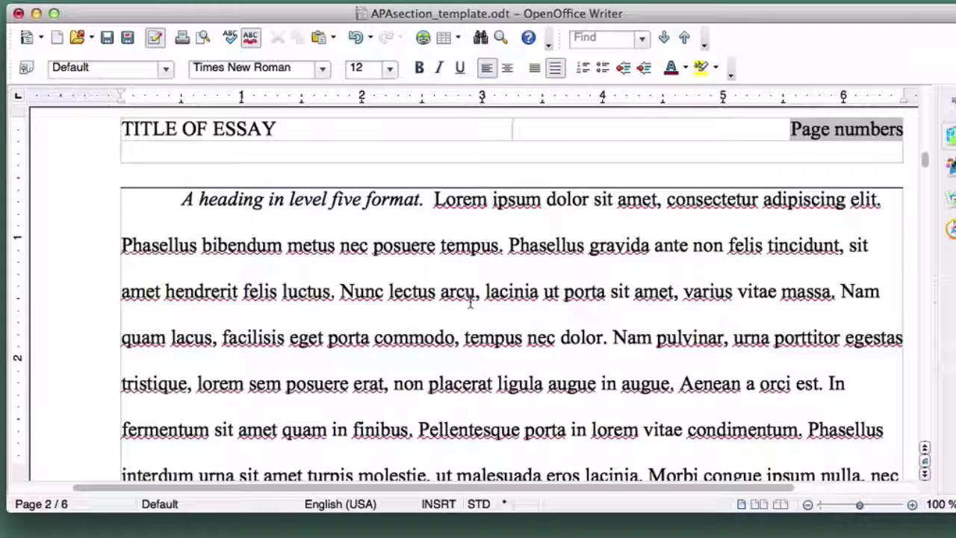